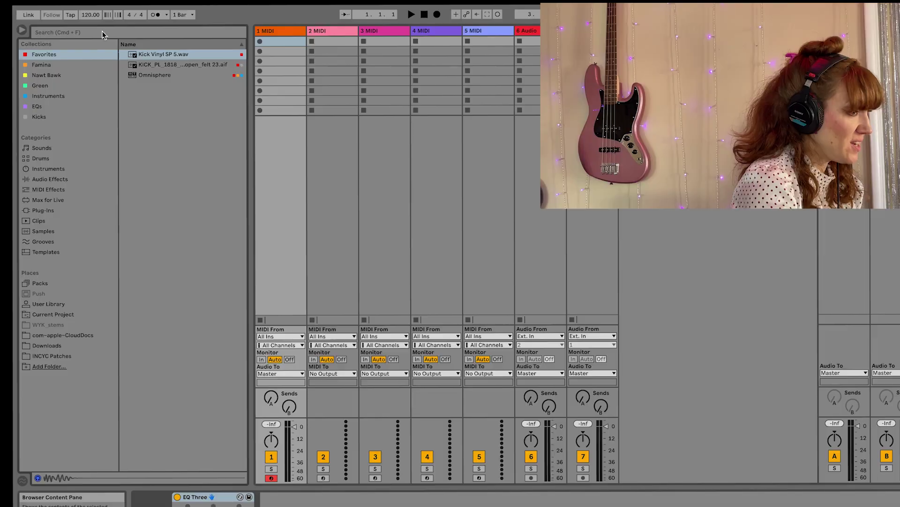
Uncheck the empty Green collection so it no longer appears under Collections.
{"action": "key", "text": "ctrl+Up"}
{"action": "key", "text": "ctrl+Up"}
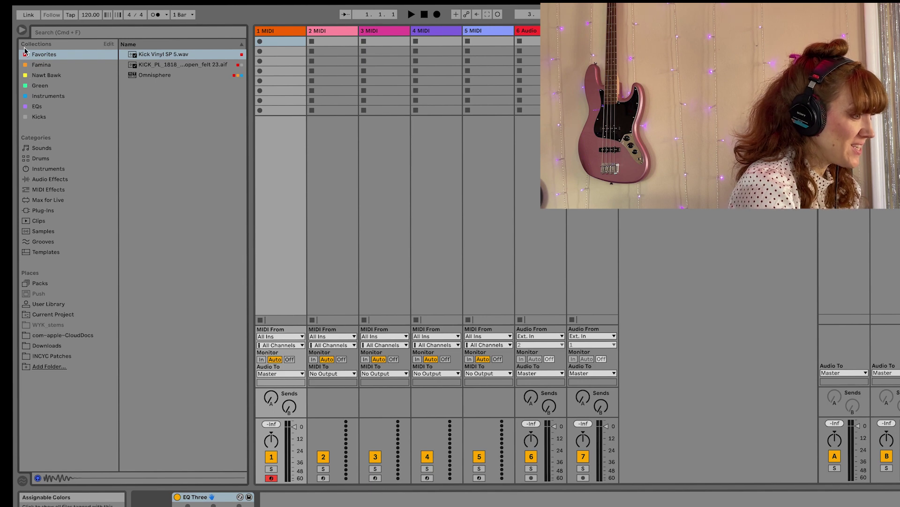
{"action": "left_click", "coordinate": [22, 30]}
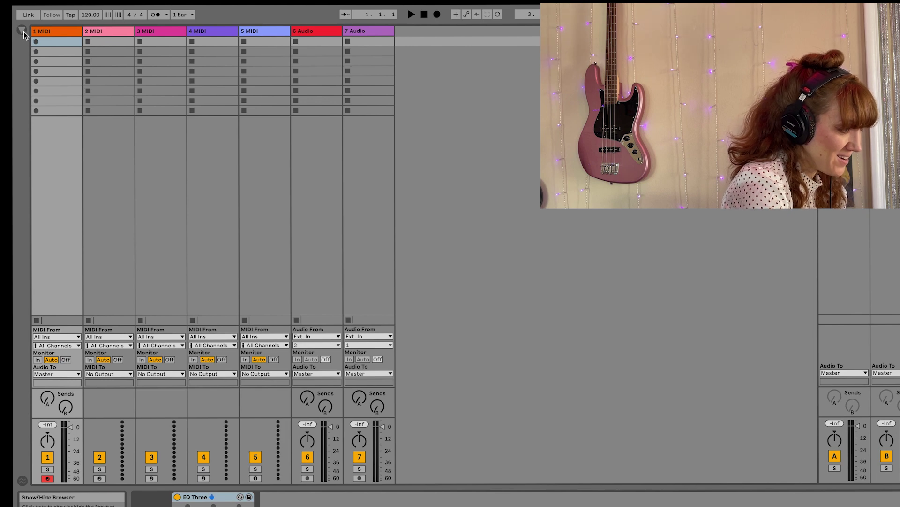
{"action": "left_click", "coordinate": [22, 31]}
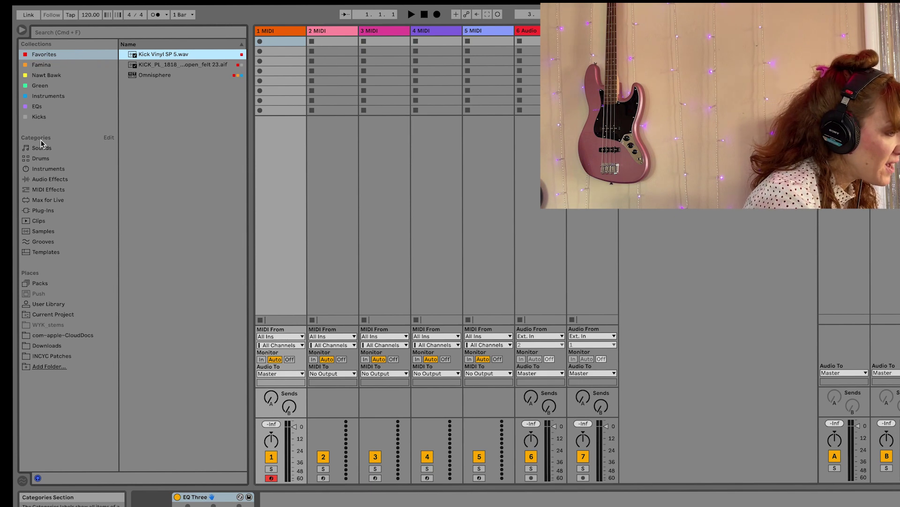
{"action": "left_click", "coordinate": [110, 49]}
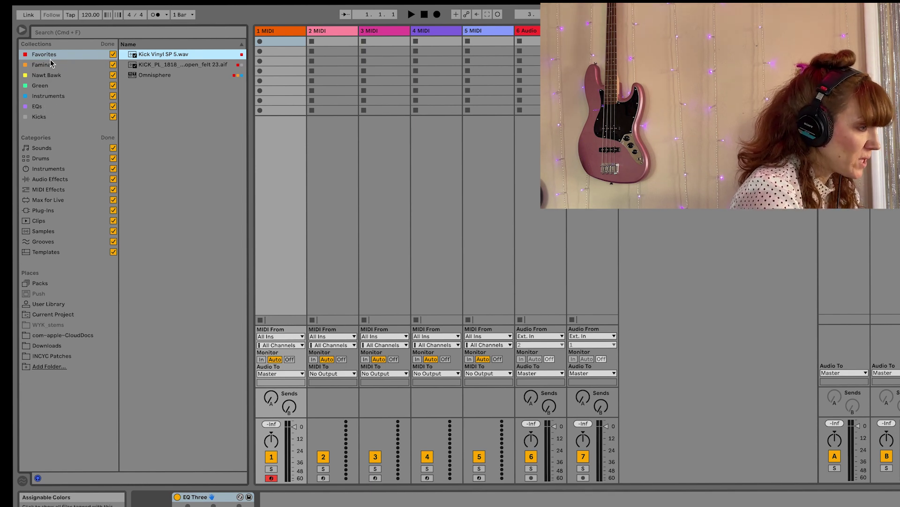
{"action": "left_click", "coordinate": [52, 86]}
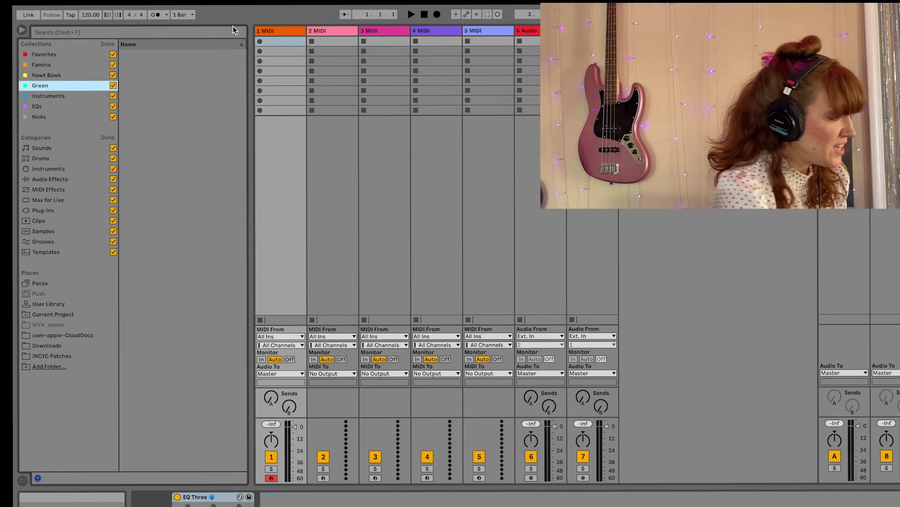
{"action": "left_click", "coordinate": [113, 85]}
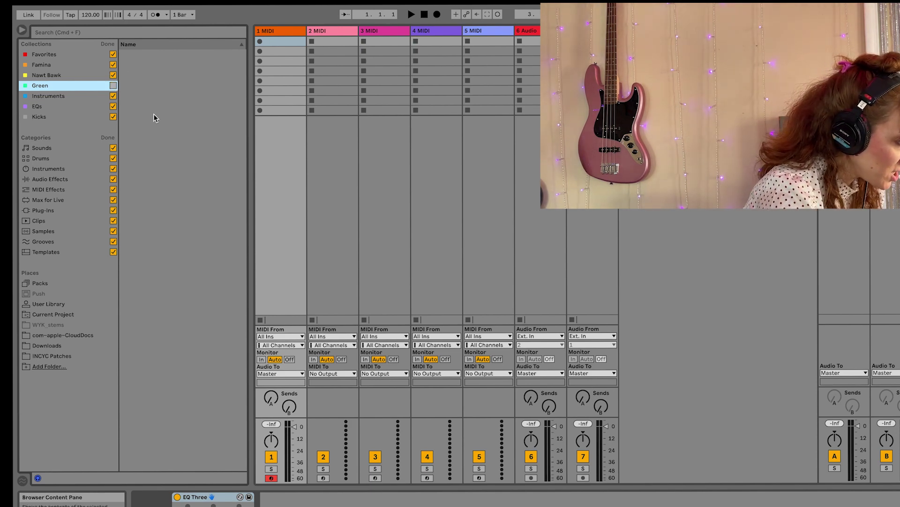
{"action": "left_click", "coordinate": [109, 44]}
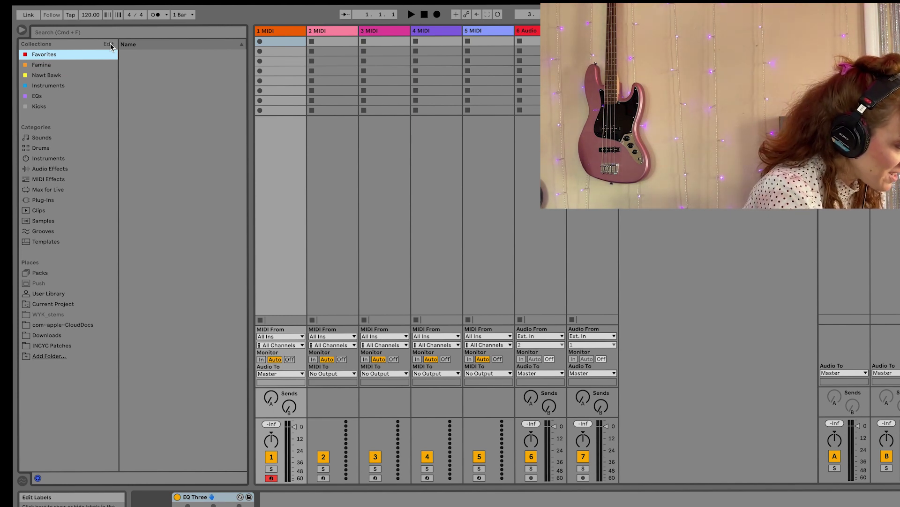
Look through the Famina, Nawt Bawk, EQs, Kicks and Instruments collections, ending on Nawt Bawk.
{"action": "left_click", "coordinate": [57, 65]}
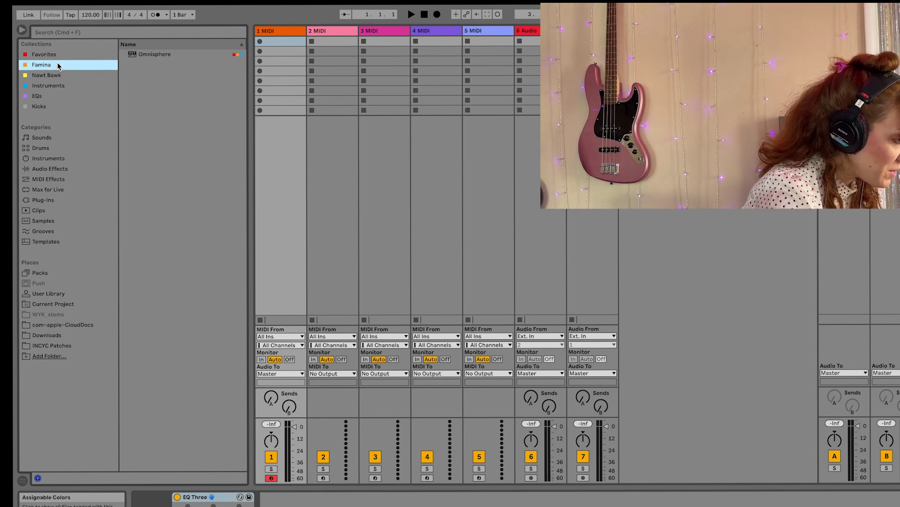
{"action": "left_click", "coordinate": [59, 76]}
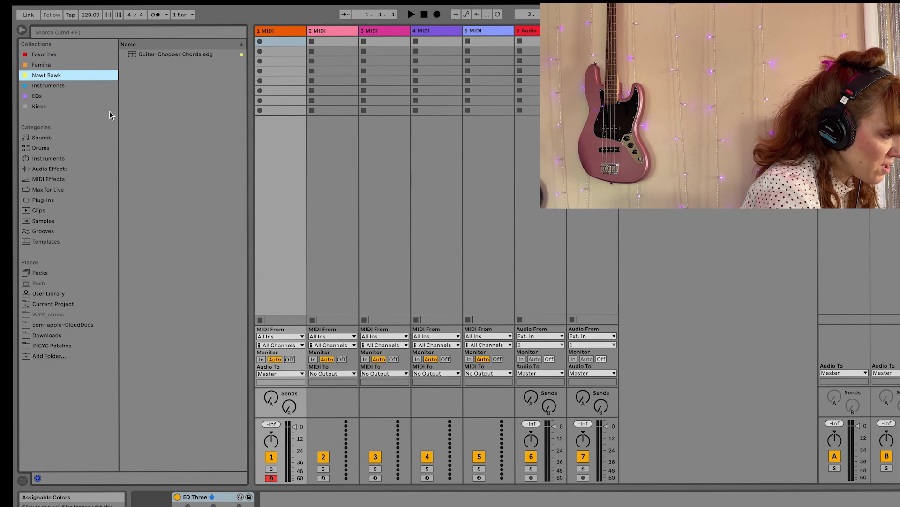
{"action": "left_click", "coordinate": [51, 95]}
{"action": "left_click", "coordinate": [50, 108]}
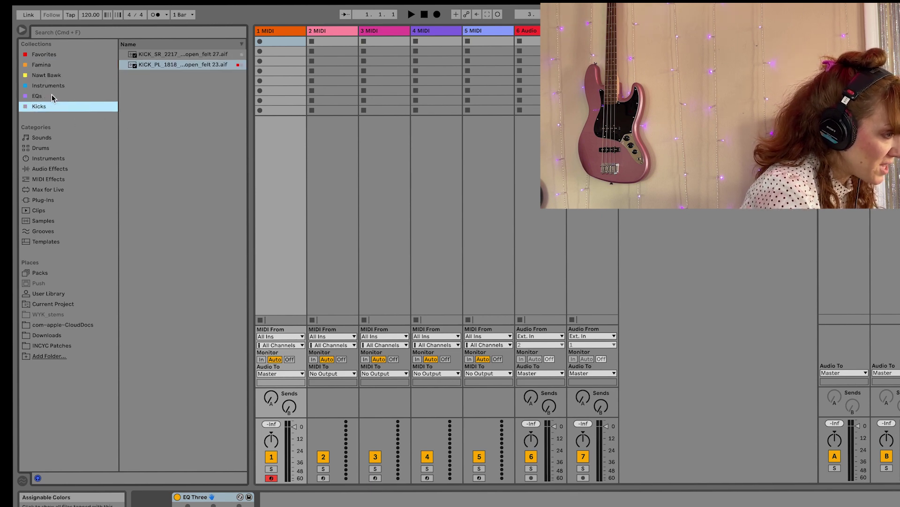
{"action": "left_click", "coordinate": [52, 86]}
{"action": "left_click", "coordinate": [48, 76]}
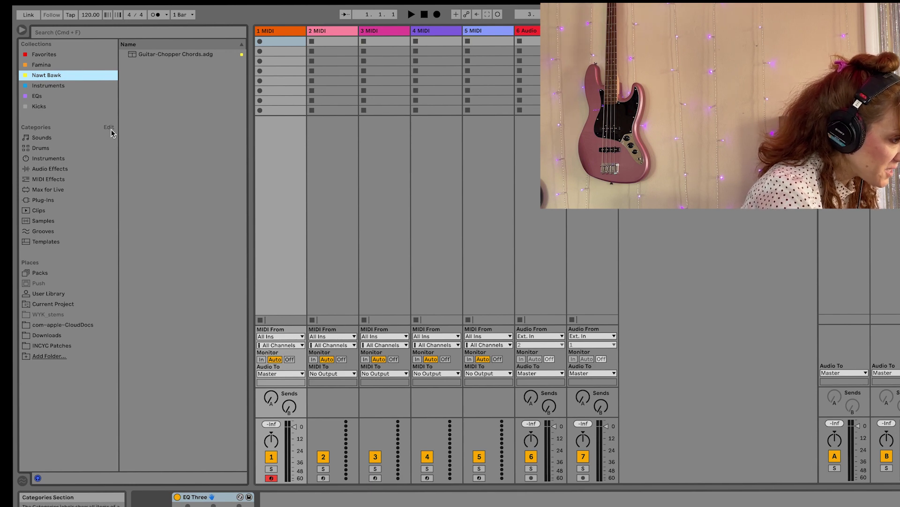
Uncheck MIDI Effects and Max for Live in the sidebar's Categories list.
{"action": "left_click", "coordinate": [110, 128]}
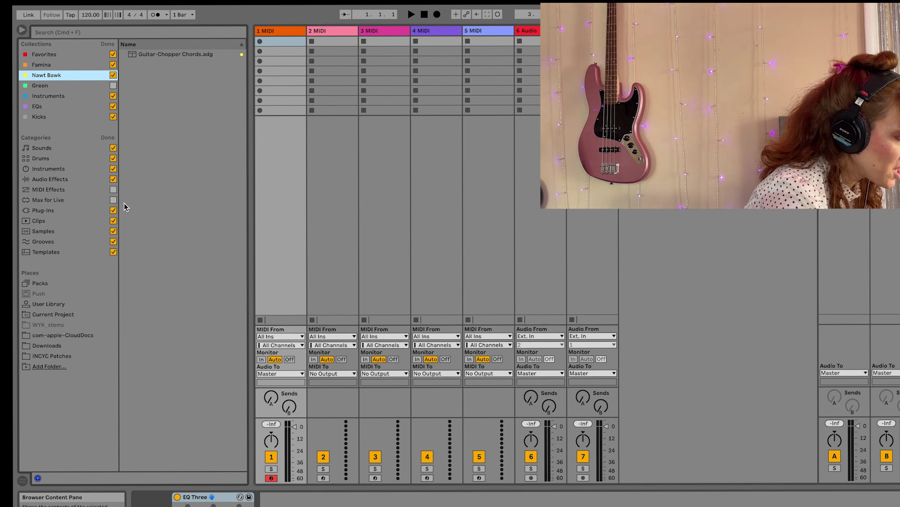
{"action": "left_click", "coordinate": [109, 137]}
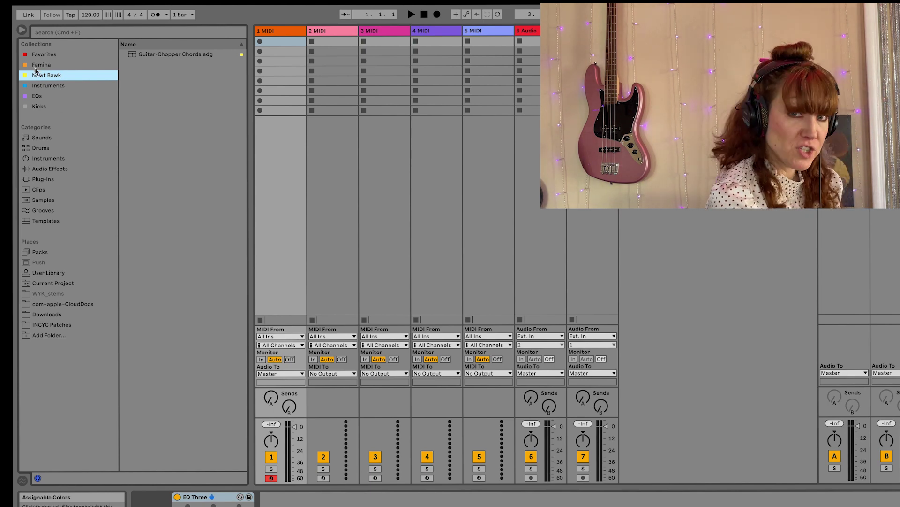
Search all results for 'kick' and tag Kick Vinyl DLJ 3.wav into the Kicks collection.
{"action": "left_click", "coordinate": [100, 32]}
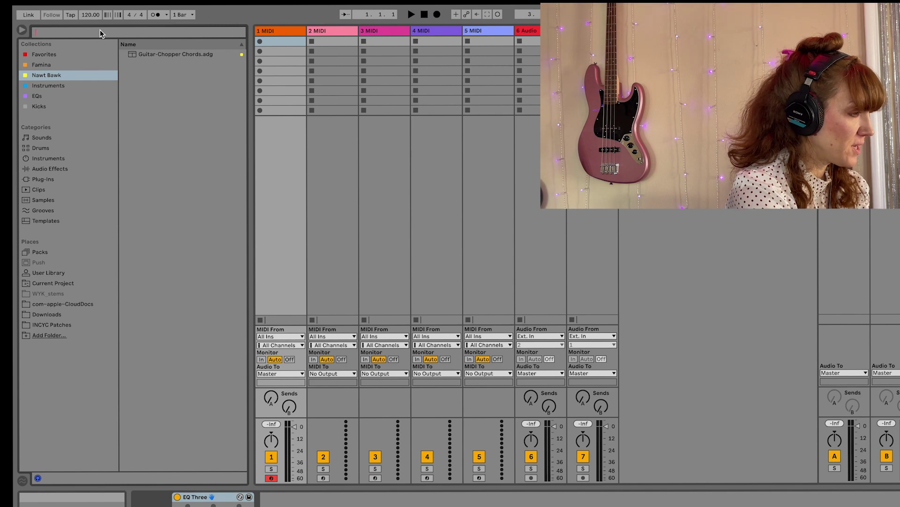
{"action": "type", "text": "kick"}
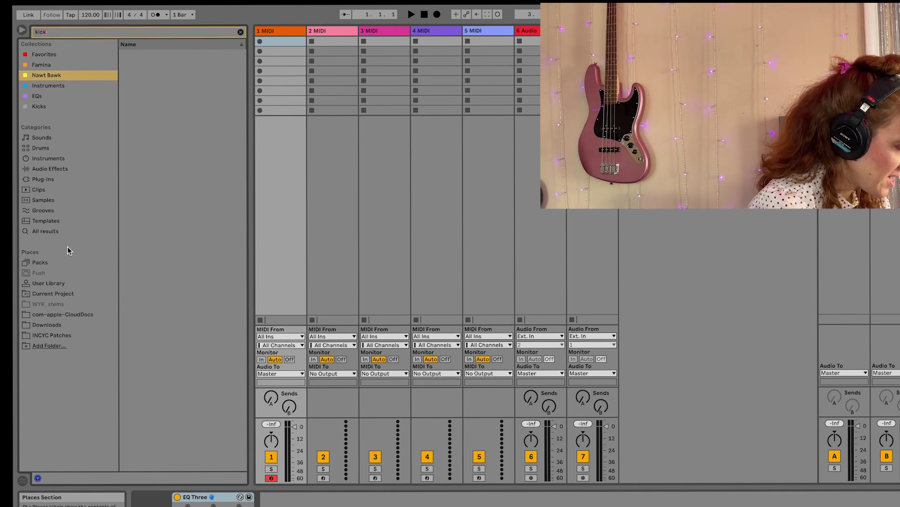
{"action": "left_click", "coordinate": [46, 221]}
{"action": "left_click", "coordinate": [46, 230]}
{"action": "scroll", "coordinate": [172, 329], "scroll_direction": "down", "scroll_amount": 3}
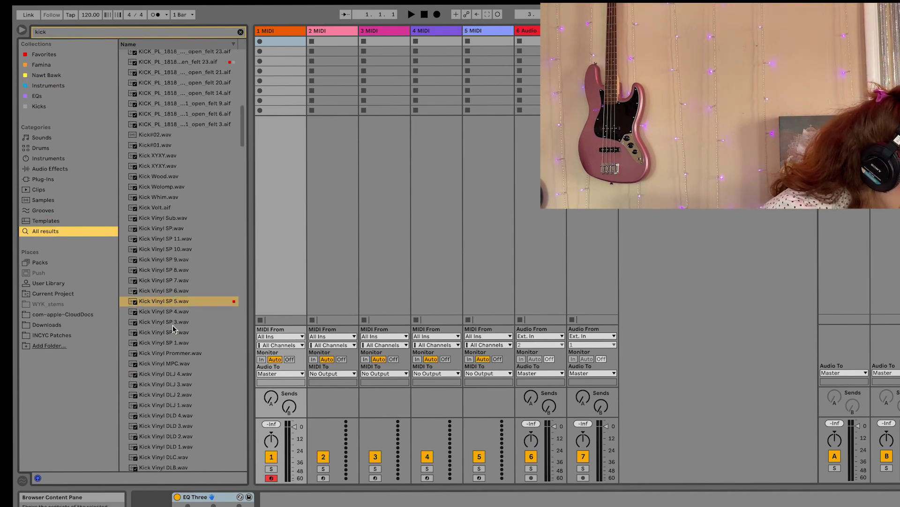
{"action": "scroll", "coordinate": [174, 329], "scroll_direction": "down", "scroll_amount": 3}
{"action": "left_click", "coordinate": [166, 291]}
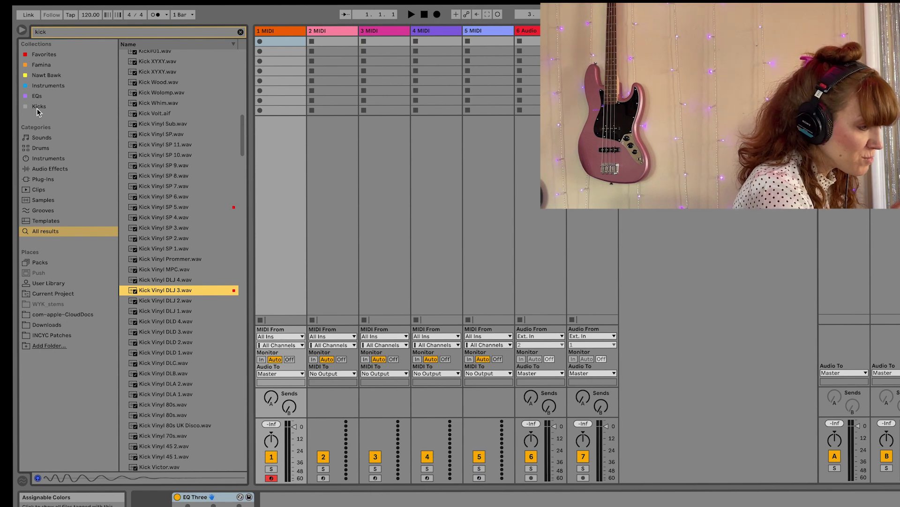
{"action": "key", "text": "7"}
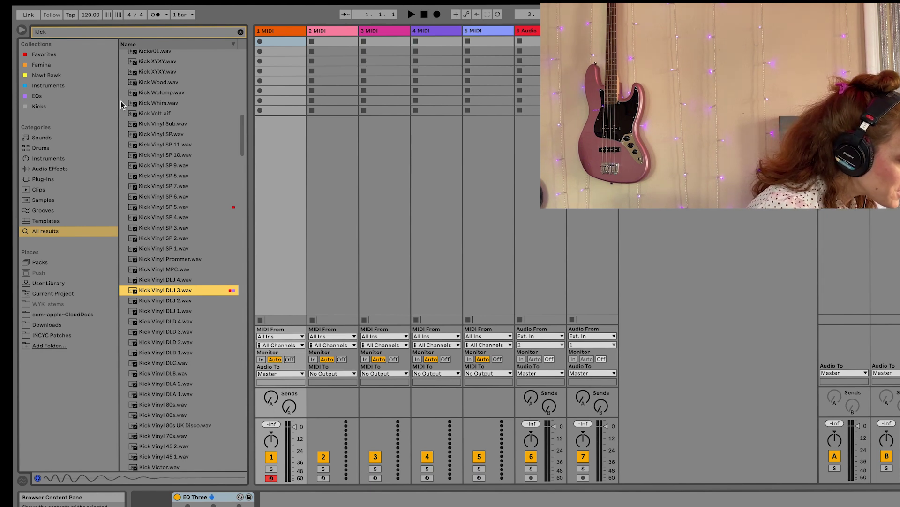
Show Favorites with the kick search cleared and preview the KICK_PL_1818 open_felt 23.aif sample.
{"action": "left_click", "coordinate": [41, 55]}
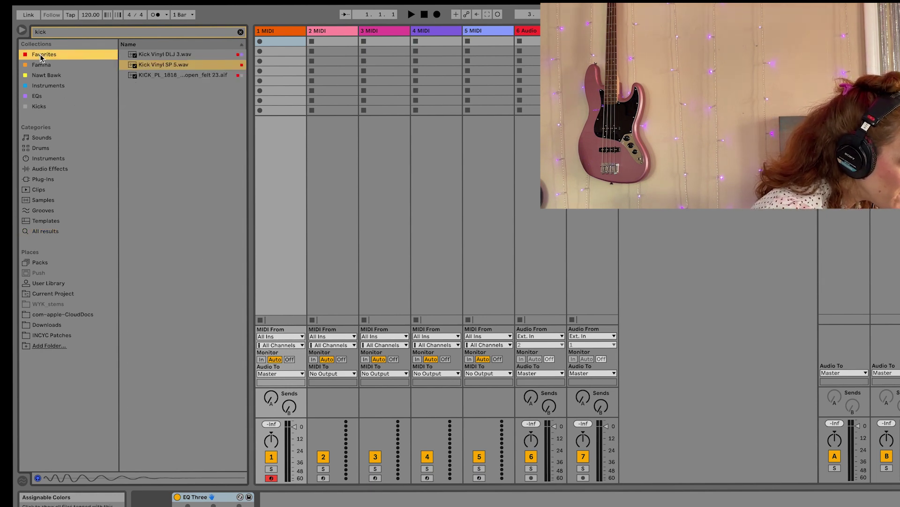
{"action": "left_click", "coordinate": [240, 32]}
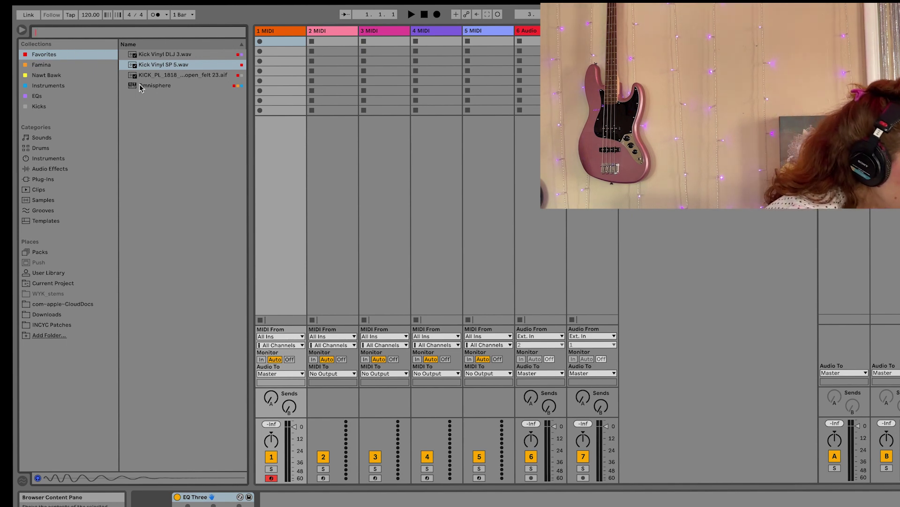
{"action": "left_click", "coordinate": [180, 76]}
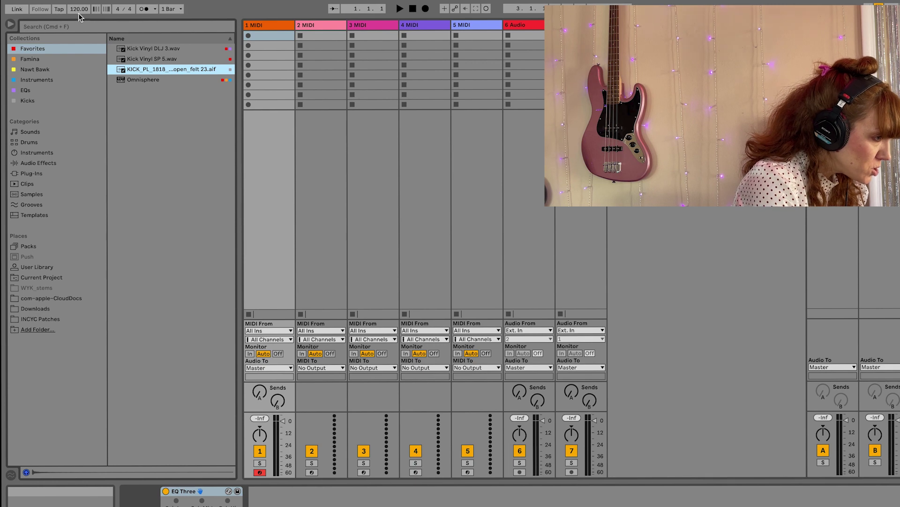
Bring up Live's Preferences on the Library page showing the User Library location.
{"action": "mouse_move", "coordinate": [71, 1]}
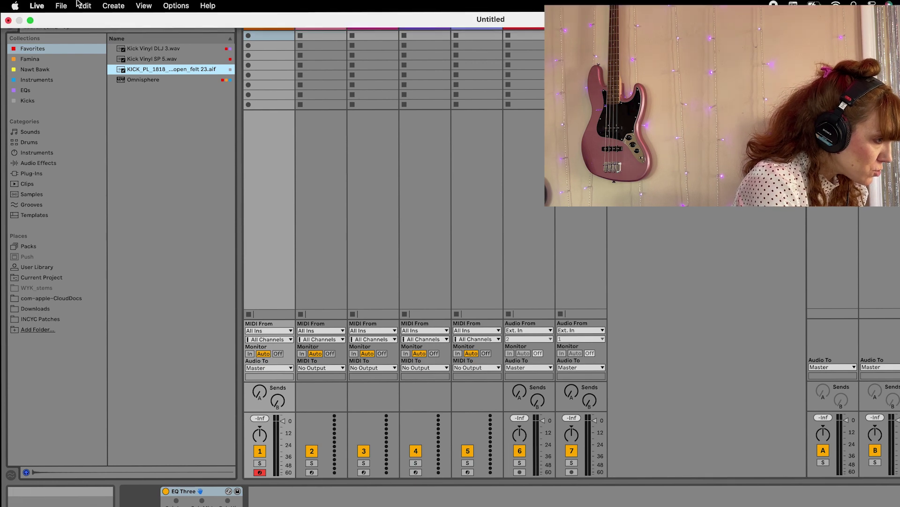
{"action": "left_click", "coordinate": [37, 6]}
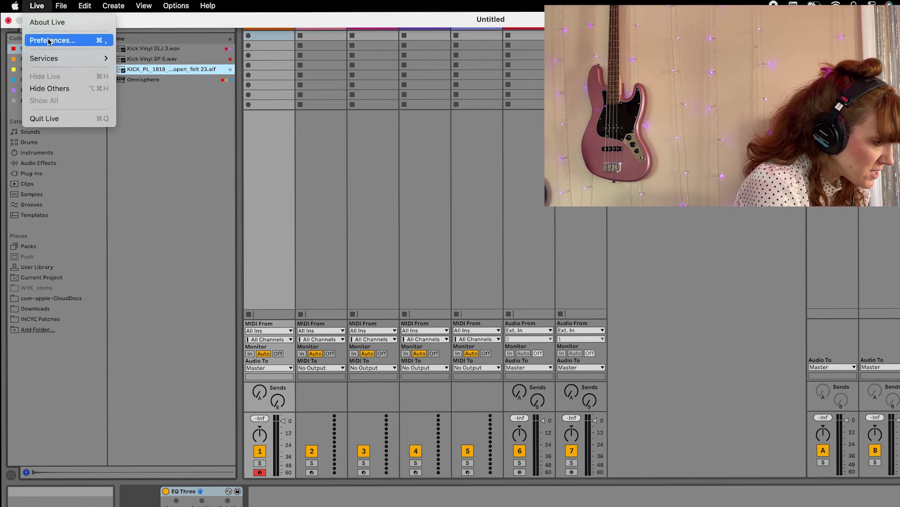
{"action": "left_click", "coordinate": [467, 235]}
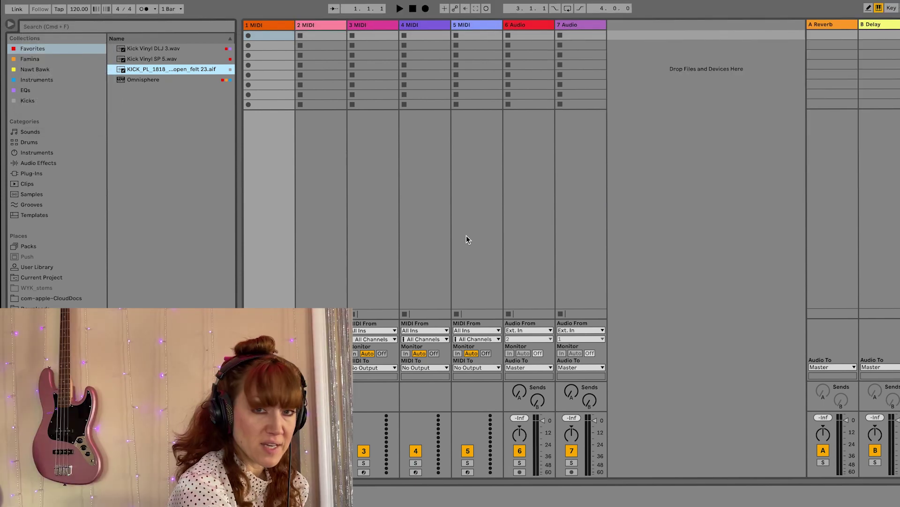
{"action": "key", "text": "super+comma"}
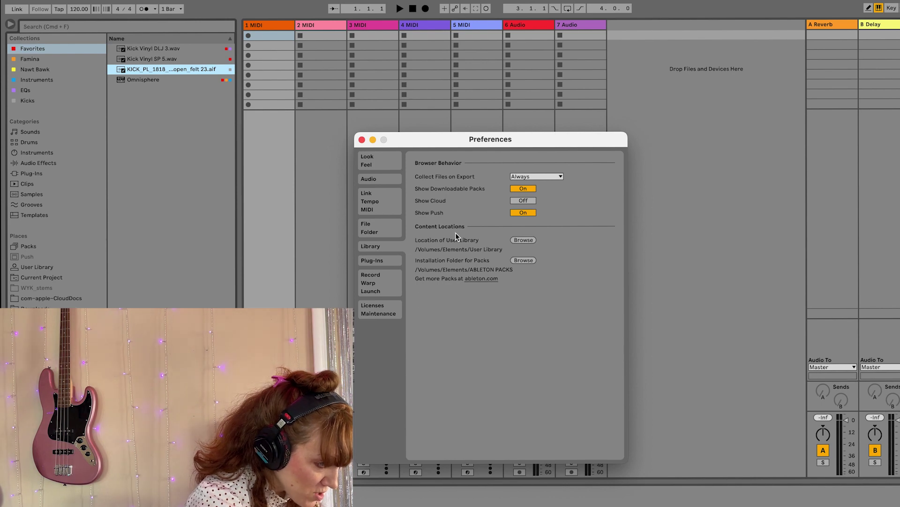
Point the User Library location to the Ableton User Library 2024 folder on Elements.
{"action": "left_click", "coordinate": [521, 240]}
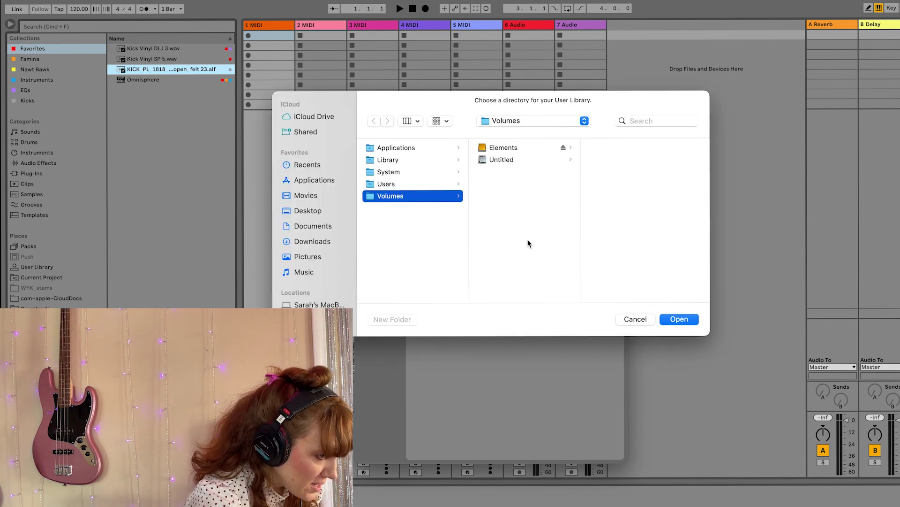
{"action": "scroll", "coordinate": [355, 258], "scroll_direction": "down", "scroll_amount": 2}
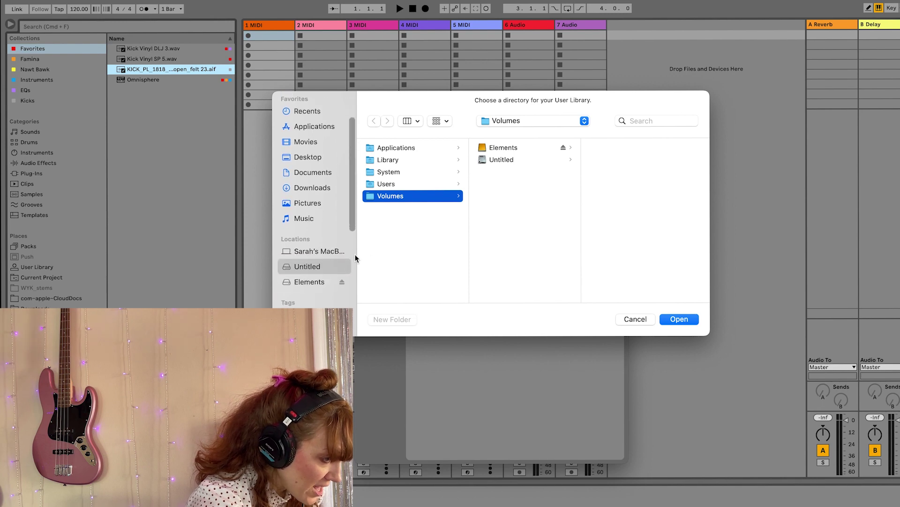
{"action": "left_click", "coordinate": [307, 283]}
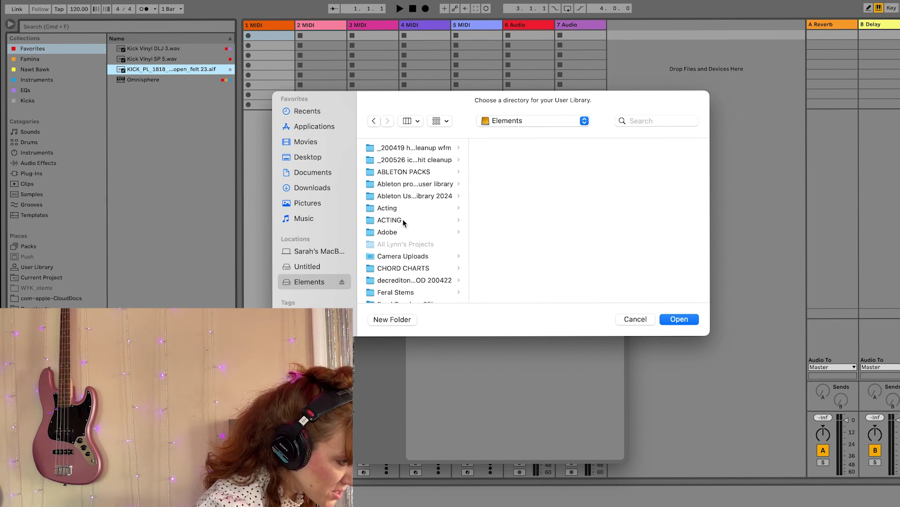
{"action": "left_click", "coordinate": [413, 197]}
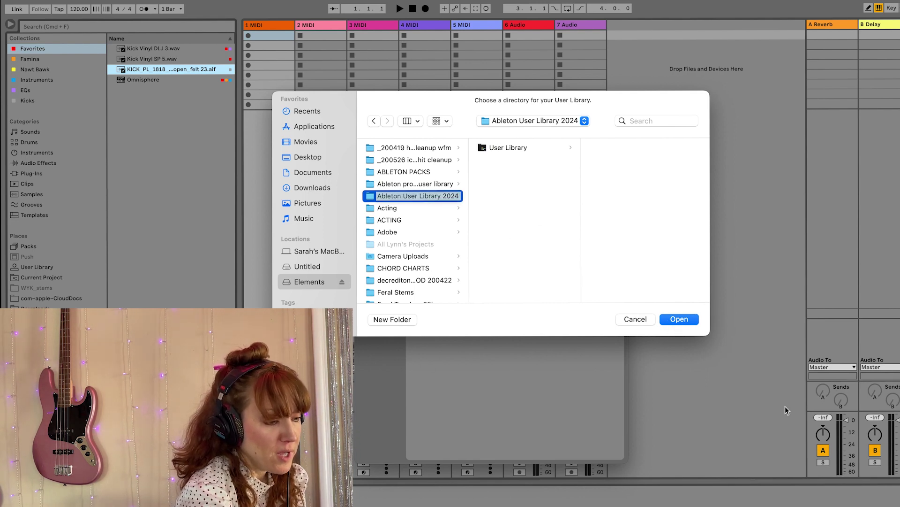
{"action": "left_click", "coordinate": [686, 322]}
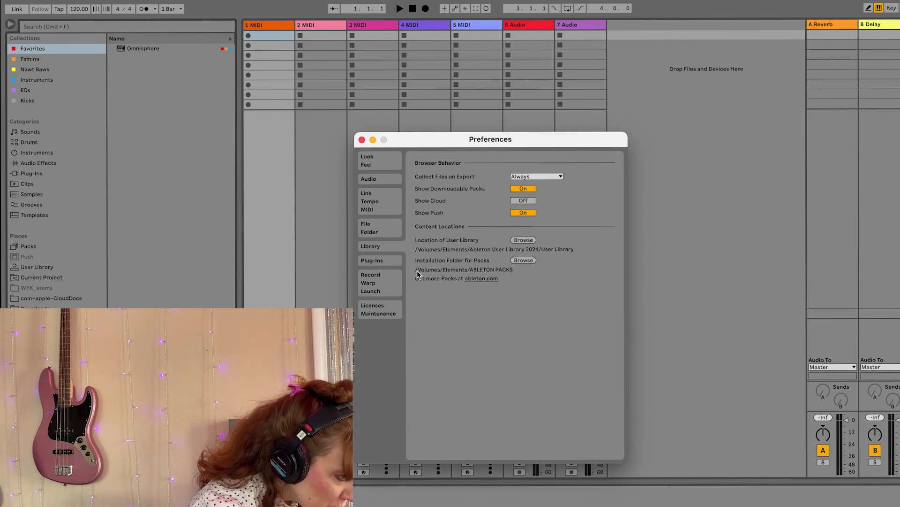
Set the Packs installation folder to /Volumes/Elements/ABLETON PACKS.
{"action": "left_click", "coordinate": [524, 261]}
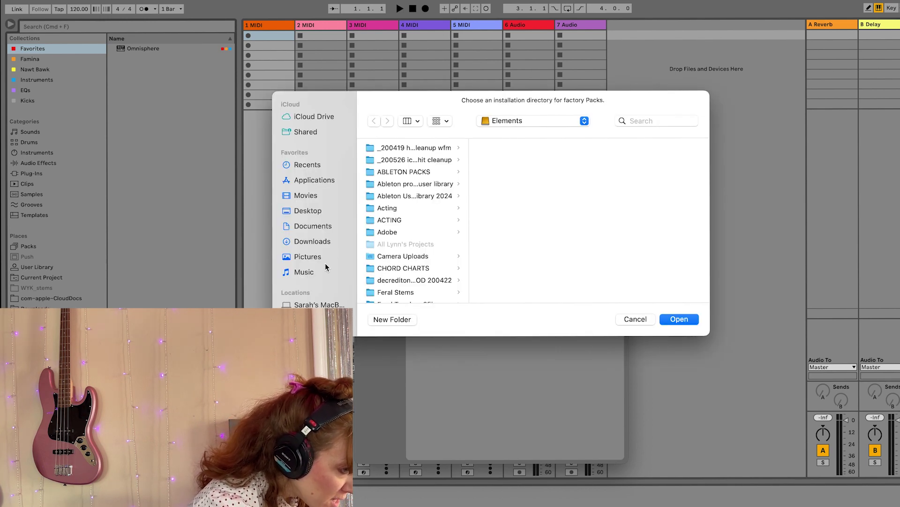
{"action": "scroll", "coordinate": [312, 300], "scroll_direction": "down", "scroll_amount": 2}
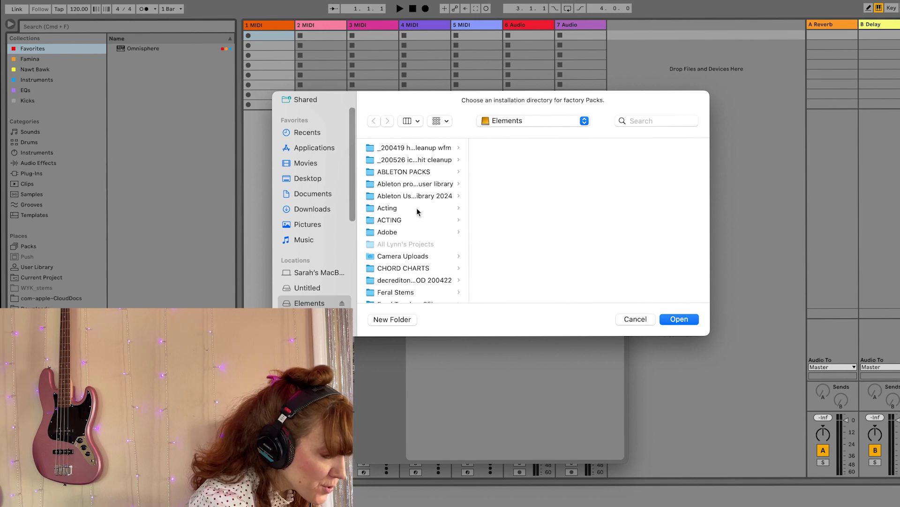
{"action": "left_click", "coordinate": [394, 173]}
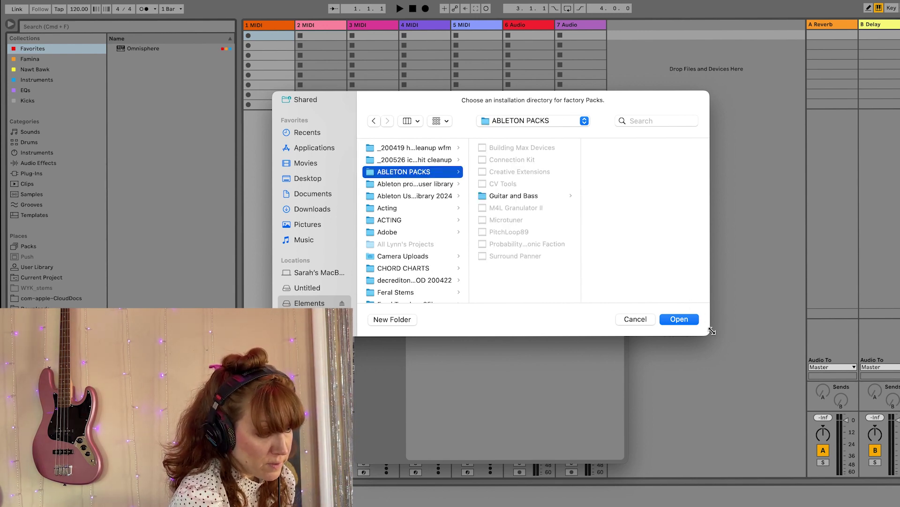
{"action": "left_click", "coordinate": [684, 322]}
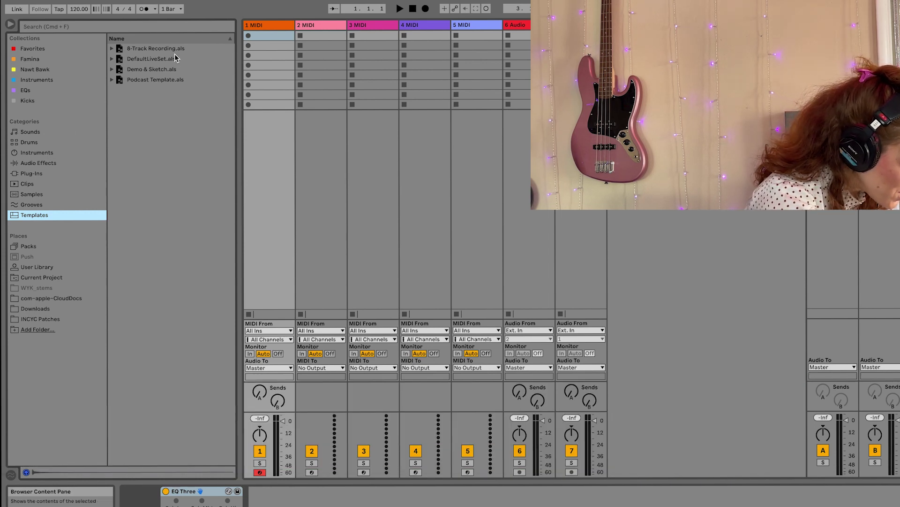
{"action": "left_click", "coordinate": [159, 82]}
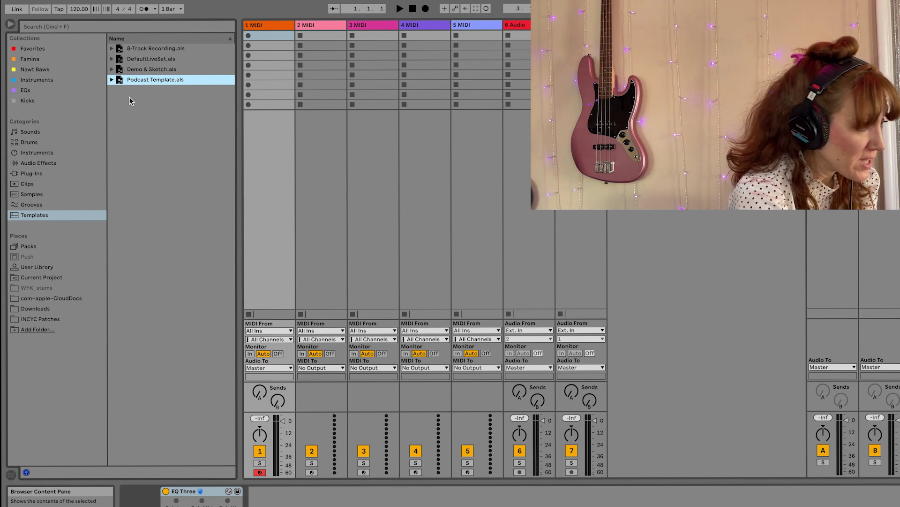
{"action": "left_click", "coordinate": [162, 71]}
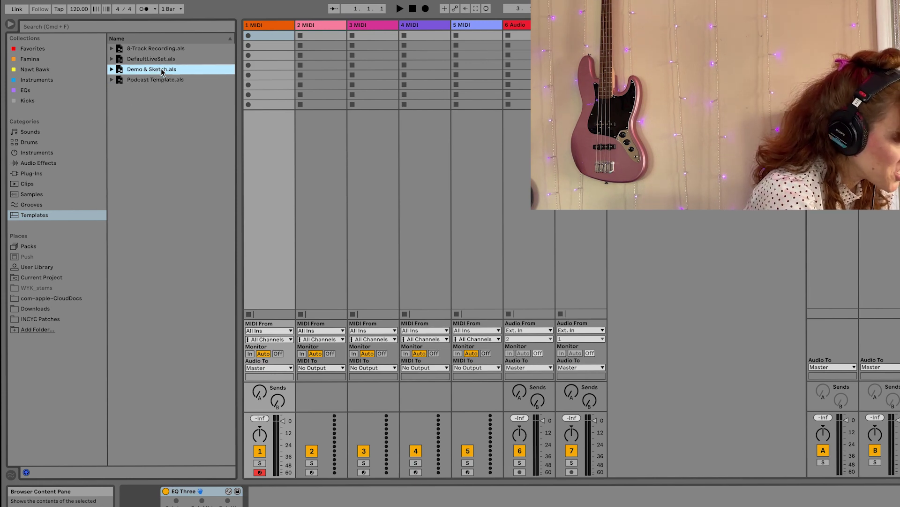
{"action": "left_click", "coordinate": [161, 48]}
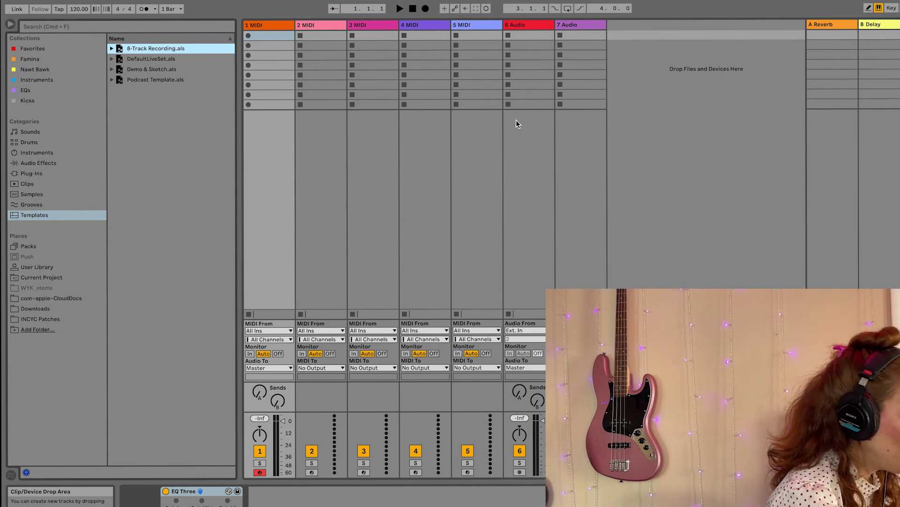
Save the current set with Save Live Set As Template under the name MyTemp1.
{"action": "mouse_move", "coordinate": [313, 4]}
{"action": "left_click", "coordinate": [62, 5]}
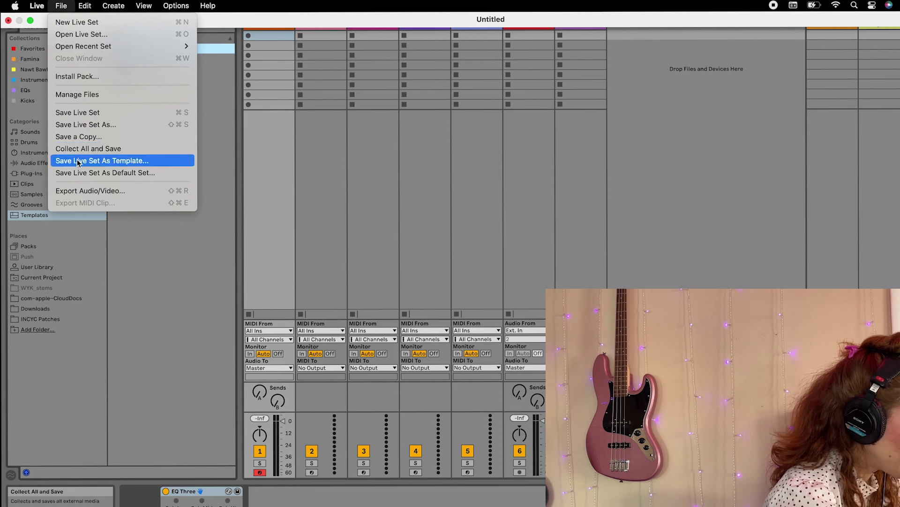
{"action": "left_click", "coordinate": [77, 161]}
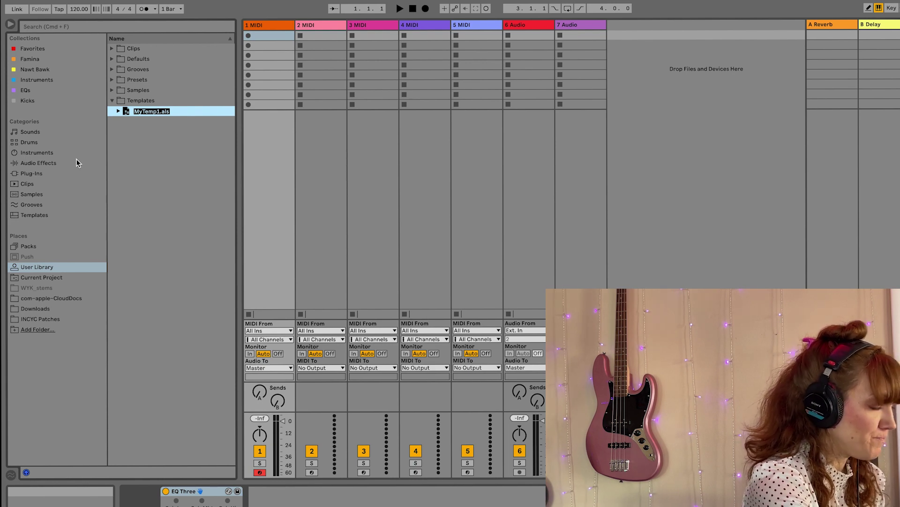
{"action": "key", "text": "Return"}
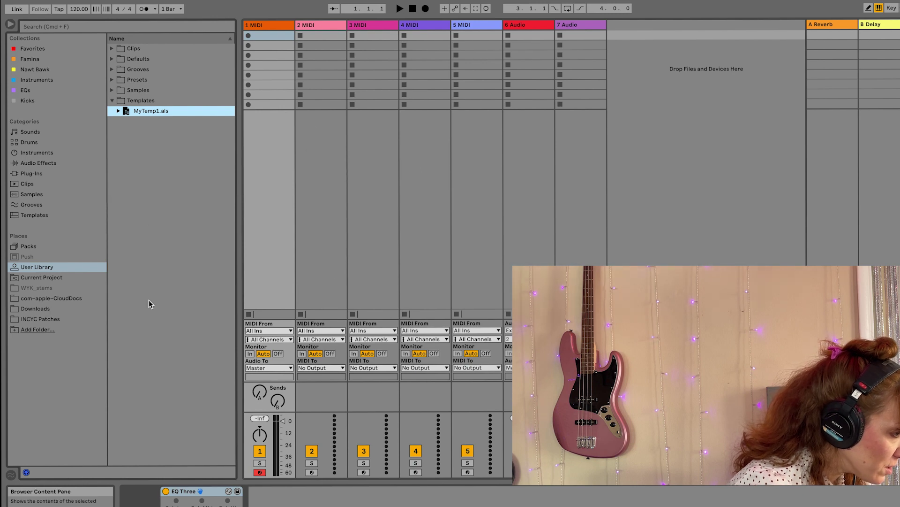
Load MyTemp1.als from Templates, discarding changes to the Untitled set.
{"action": "left_click", "coordinate": [38, 217]}
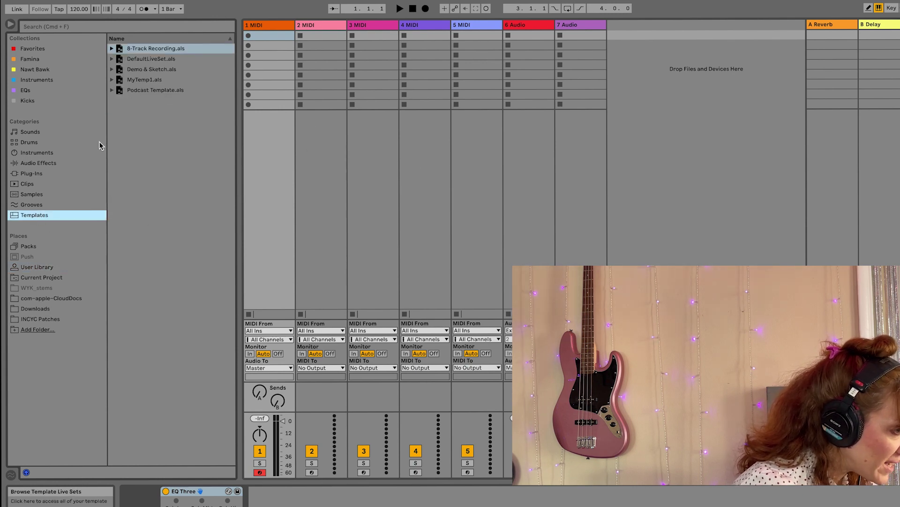
{"action": "left_click", "coordinate": [153, 81]}
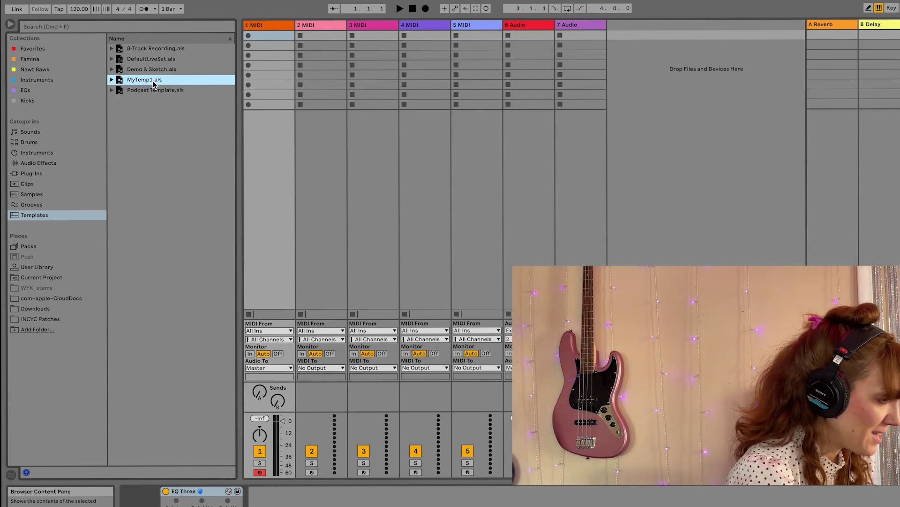
{"action": "double_click", "coordinate": [153, 80]}
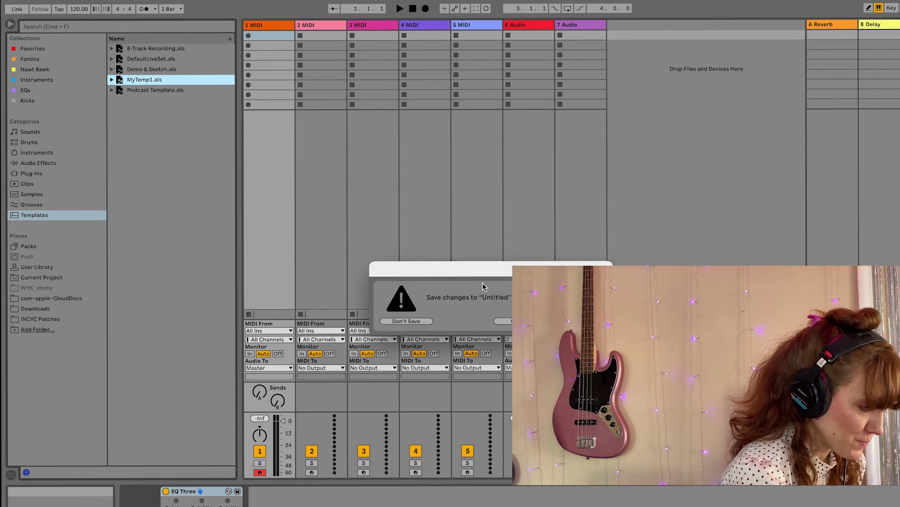
{"action": "left_click", "coordinate": [408, 320]}
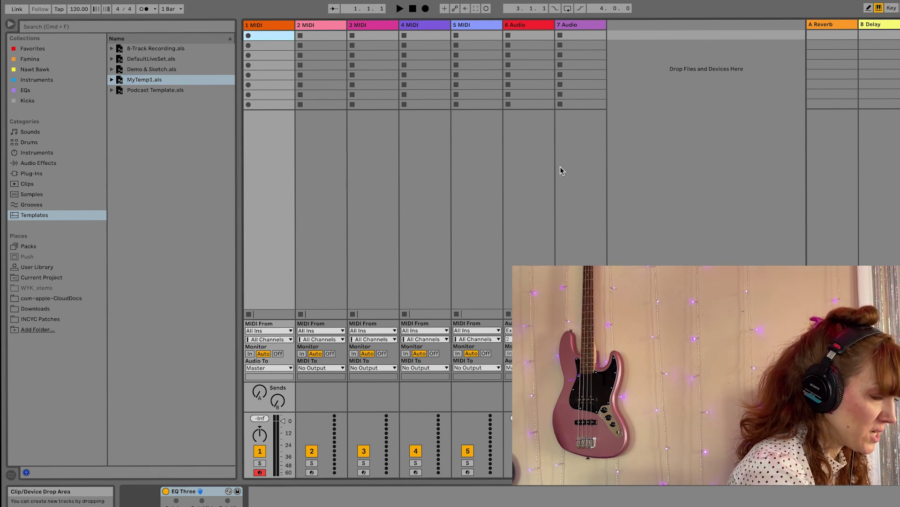
Insert an audio track after track 1 and load a Drum Rack onto track 1.
{"action": "key", "text": "super+t"}
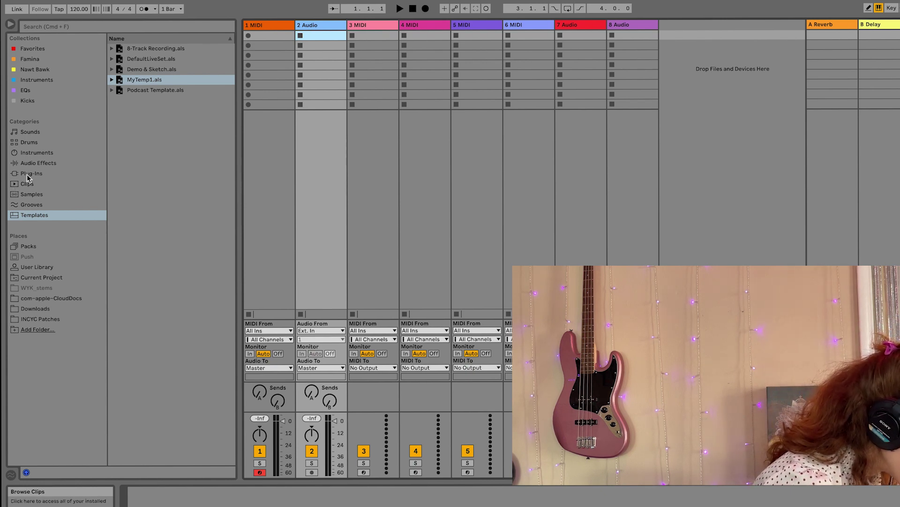
{"action": "left_click", "coordinate": [37, 153]}
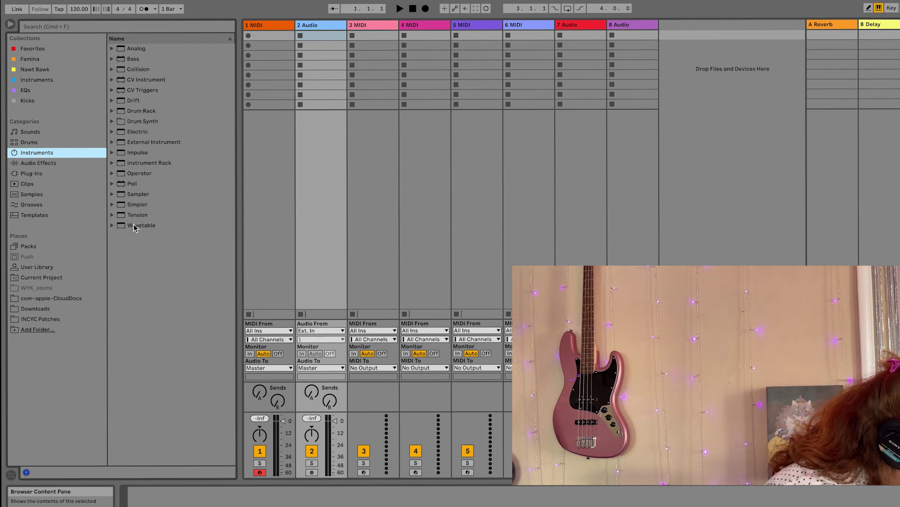
{"action": "left_click_drag", "start_coordinate": [123, 114], "coordinate": [268, 36]}
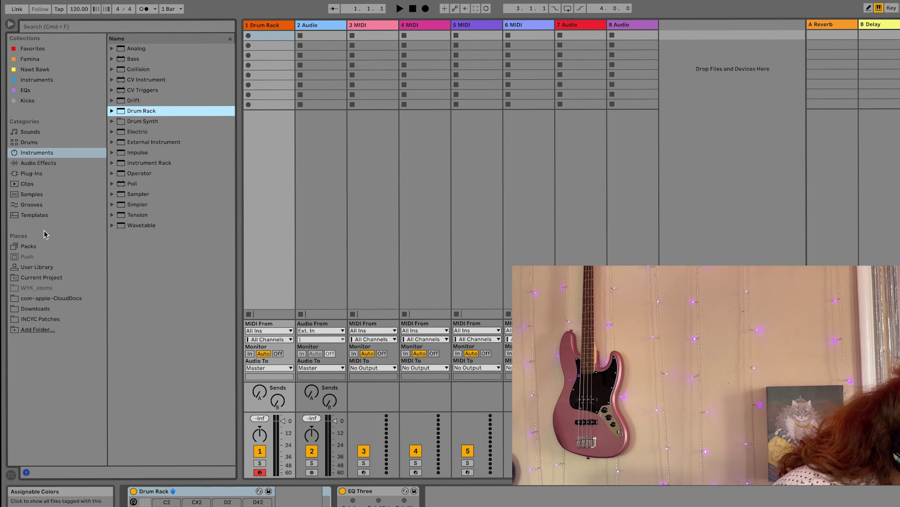
Add the Concert Hall.adv reverb preset to the 7 Audio track.
{"action": "left_click", "coordinate": [37, 165]}
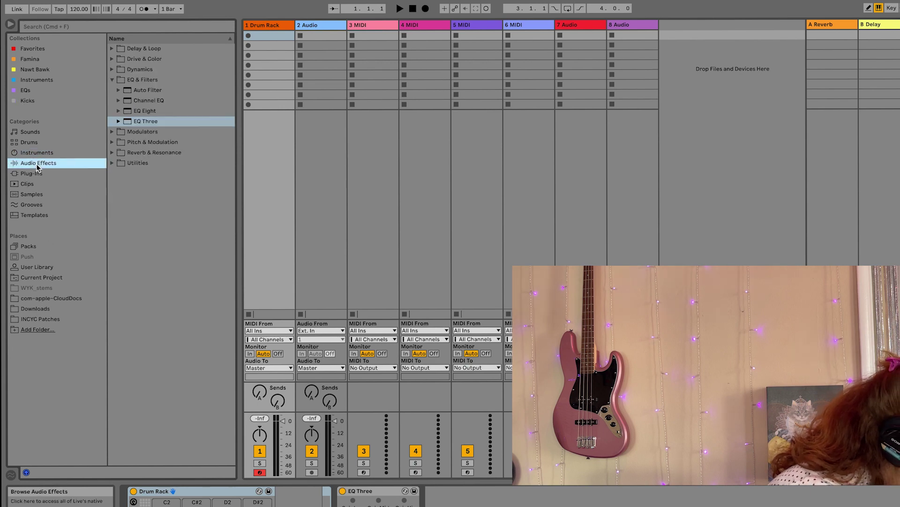
{"action": "left_click", "coordinate": [114, 153]}
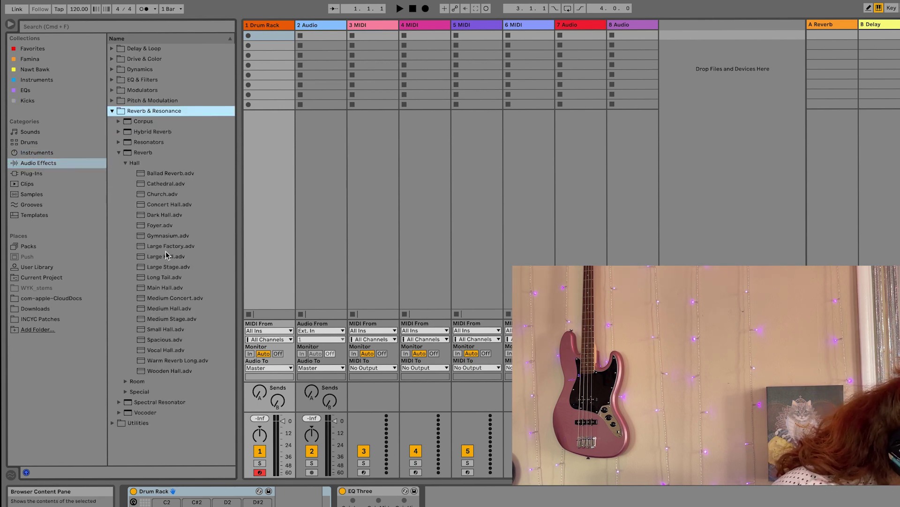
{"action": "left_click_drag", "start_coordinate": [144, 206], "coordinate": [581, 282]}
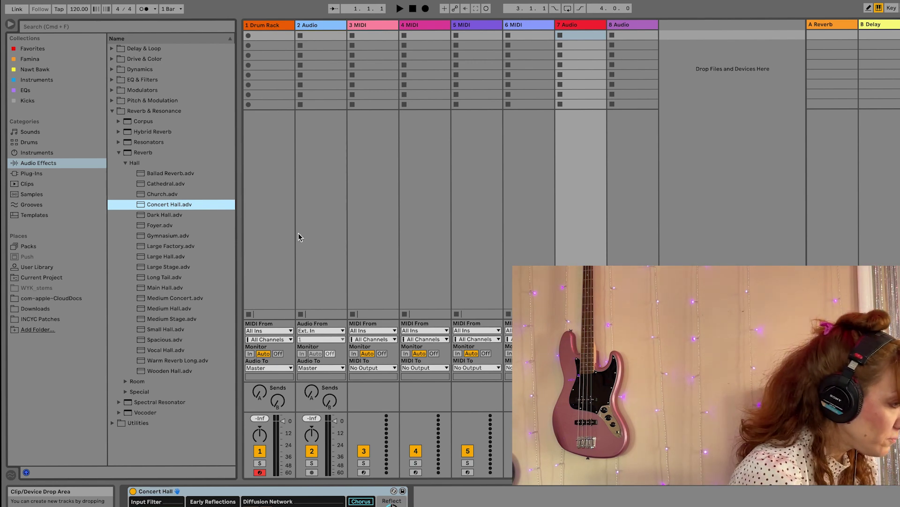
Save the edited eight-track set as template MyTemp1.als, overwriting the earlier version.
{"action": "mouse_move", "coordinate": [236, 3]}
{"action": "left_click", "coordinate": [61, 6]}
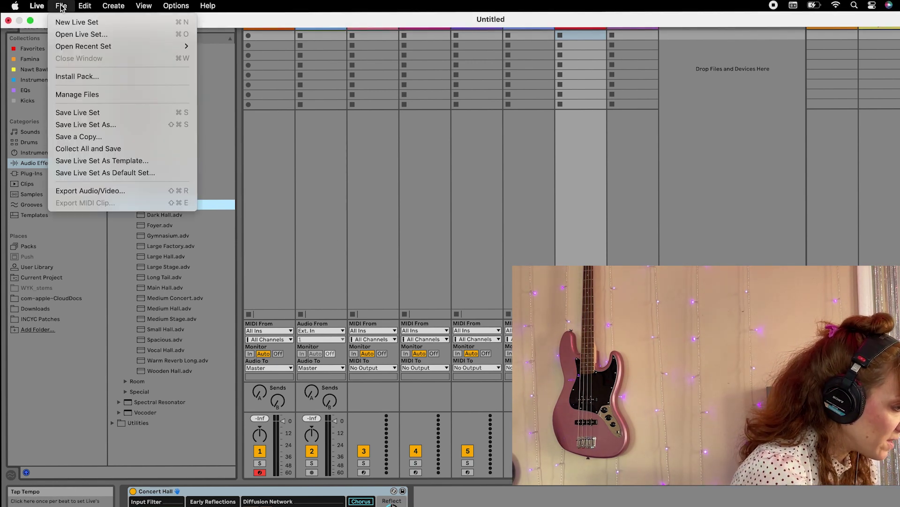
{"action": "left_click", "coordinate": [105, 161]}
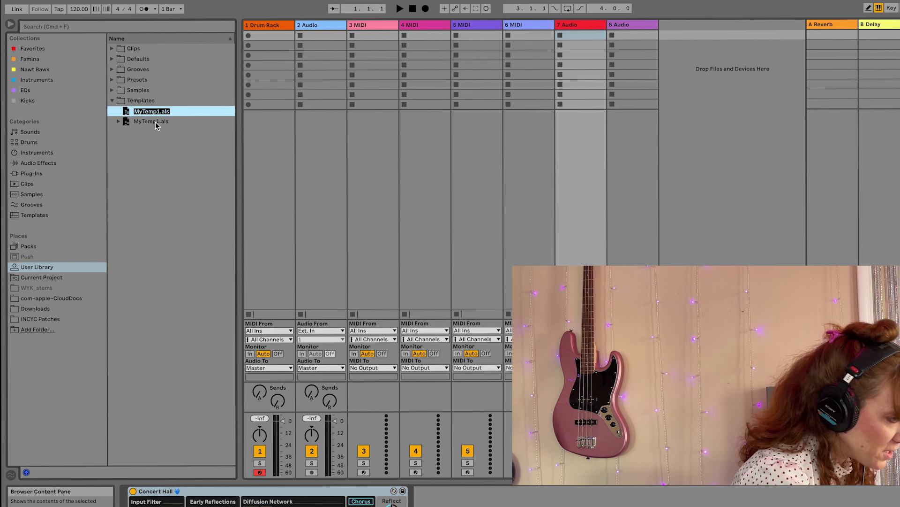
{"action": "key", "text": "Return"}
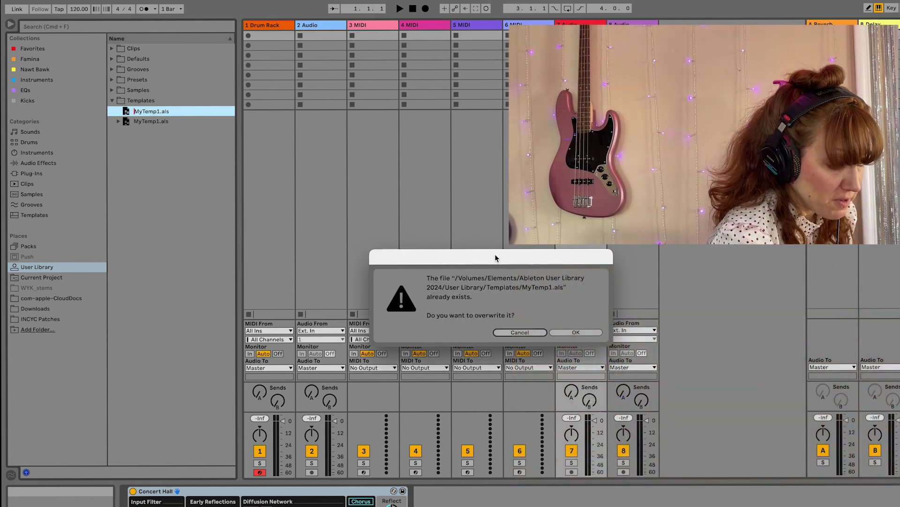
{"action": "left_click", "coordinate": [576, 332]}
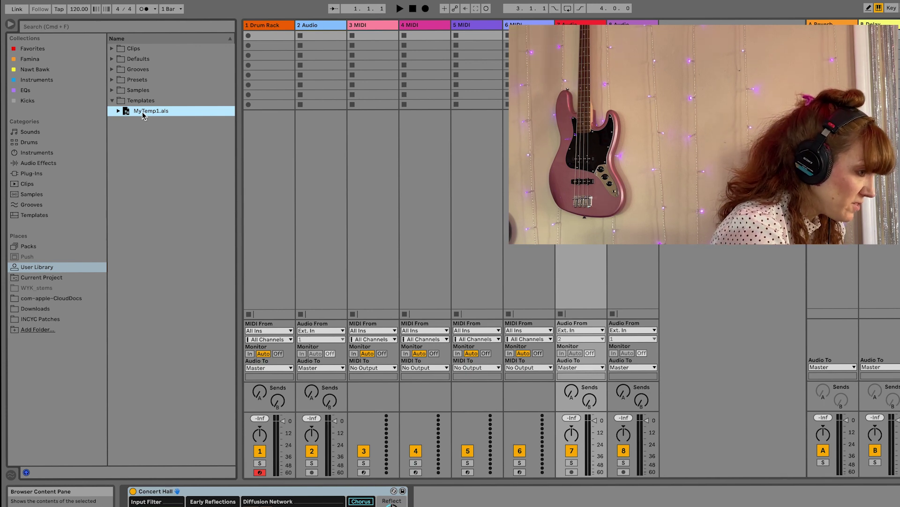
{"action": "left_click", "coordinate": [39, 219]}
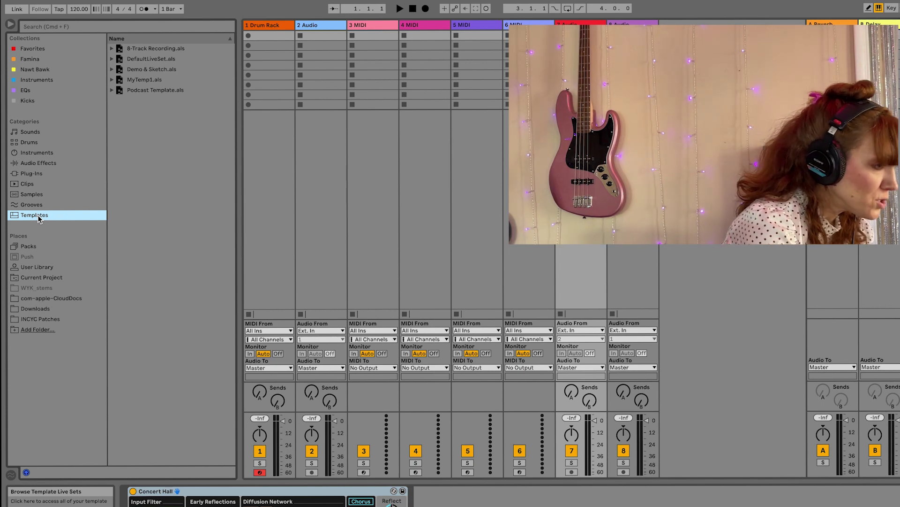
Make MyTemp1.als the default Live Set from the Templates list.
{"action": "left_click", "coordinate": [137, 80]}
{"action": "right_click", "coordinate": [137, 83]}
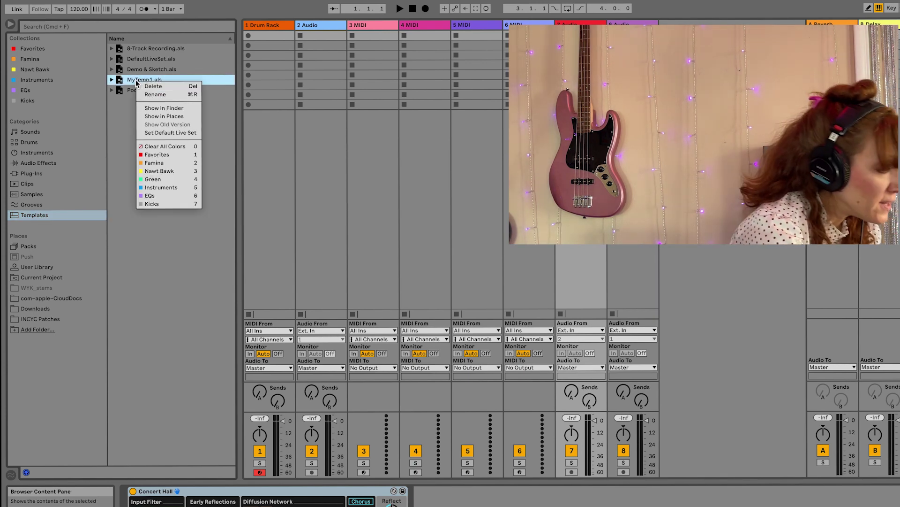
{"action": "left_click", "coordinate": [172, 134]}
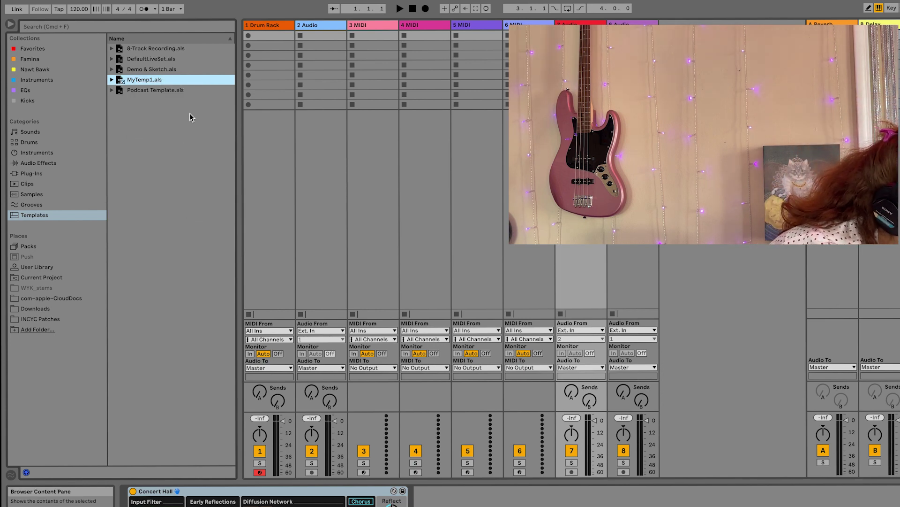
{"action": "left_click", "coordinate": [181, 71]}
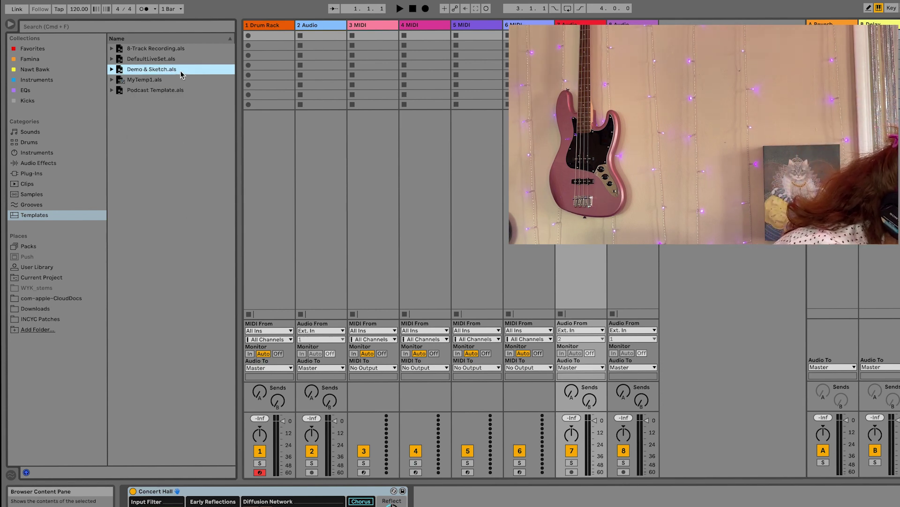
{"action": "left_click", "coordinate": [178, 81]}
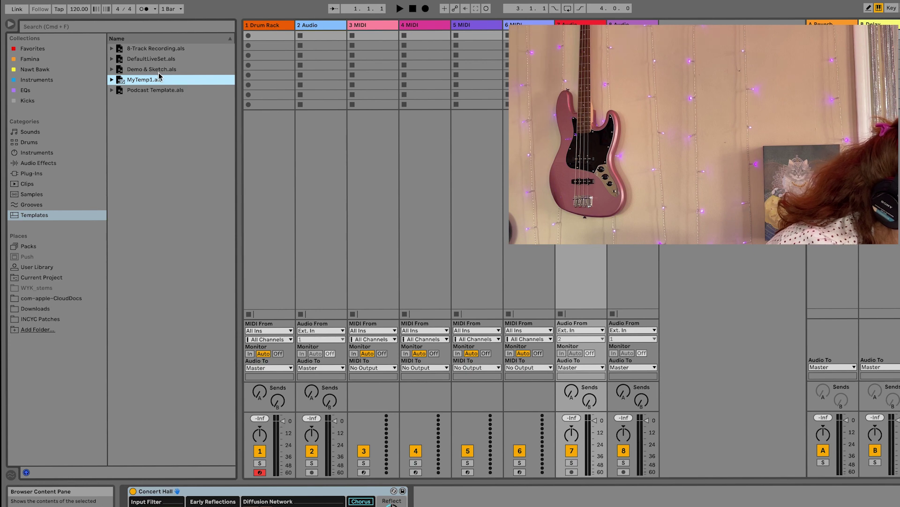
Restore DefaultLiveSet.als as the default Live Set.
{"action": "left_click", "coordinate": [157, 60]}
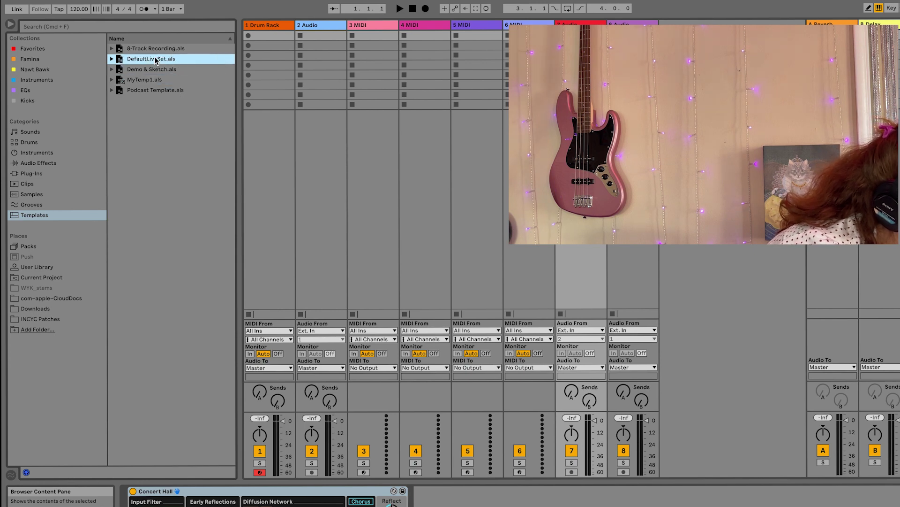
{"action": "right_click", "coordinate": [157, 60]}
{"action": "left_click", "coordinate": [176, 88]}
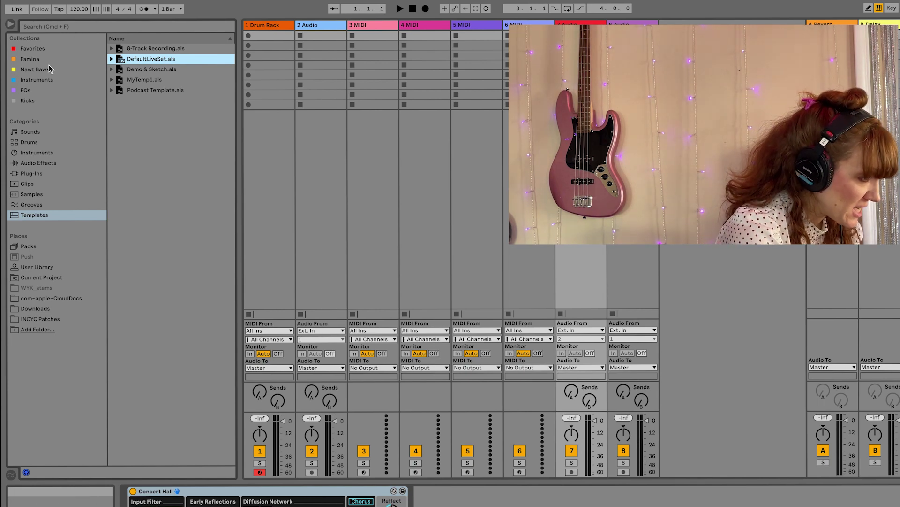
Open the EQs collection, showing Kick Wood.wav, and bring up its rename option.
{"action": "left_click", "coordinate": [26, 90]}
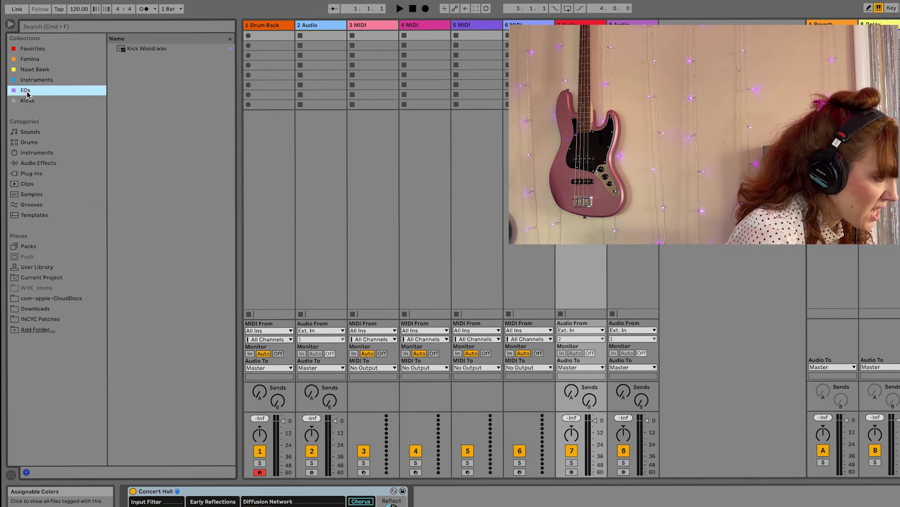
{"action": "right_click", "coordinate": [27, 91]}
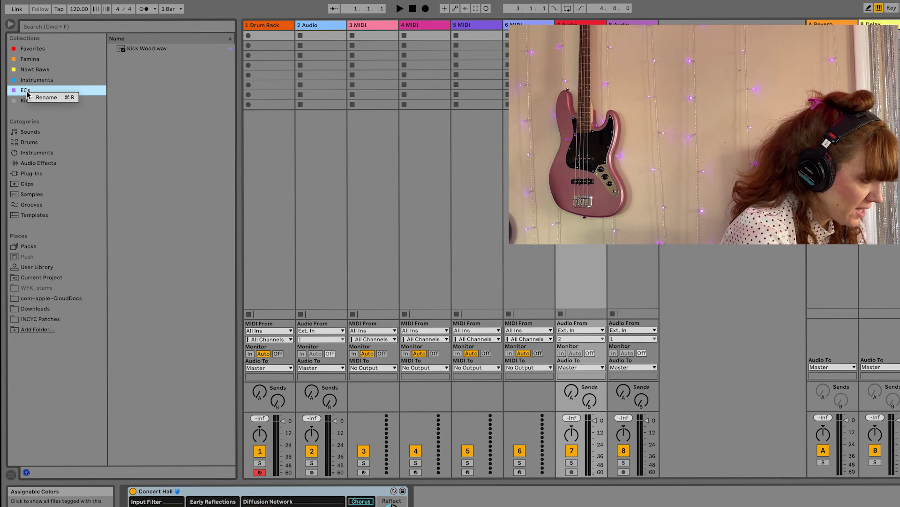